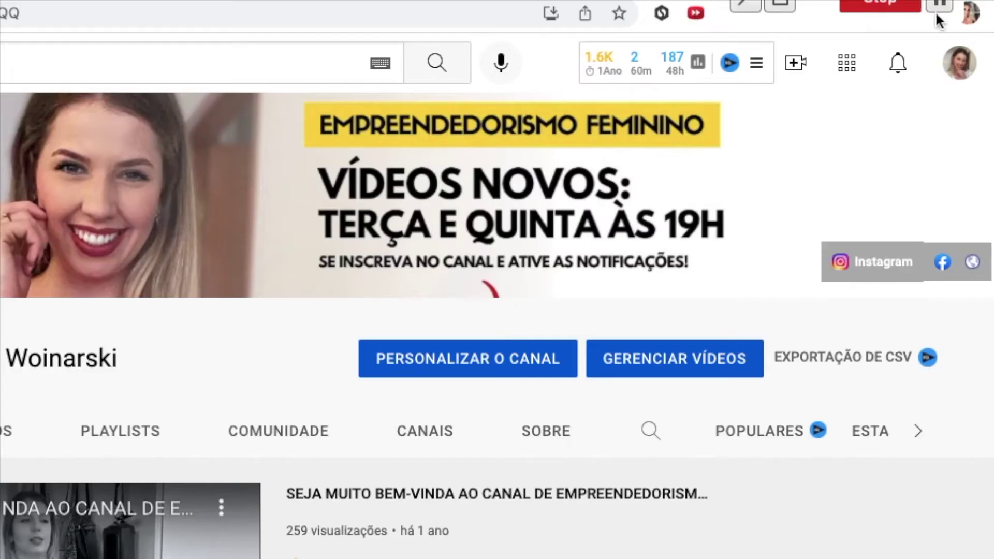
- Open the channel's live streaming management page and start scheduling a new stream
click(796, 63)
click(813, 161)
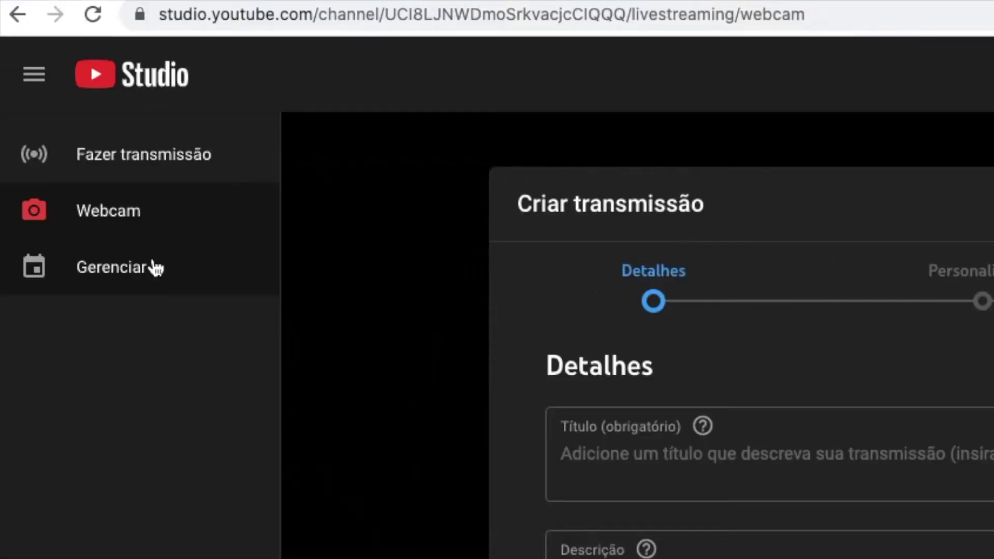
click(155, 268)
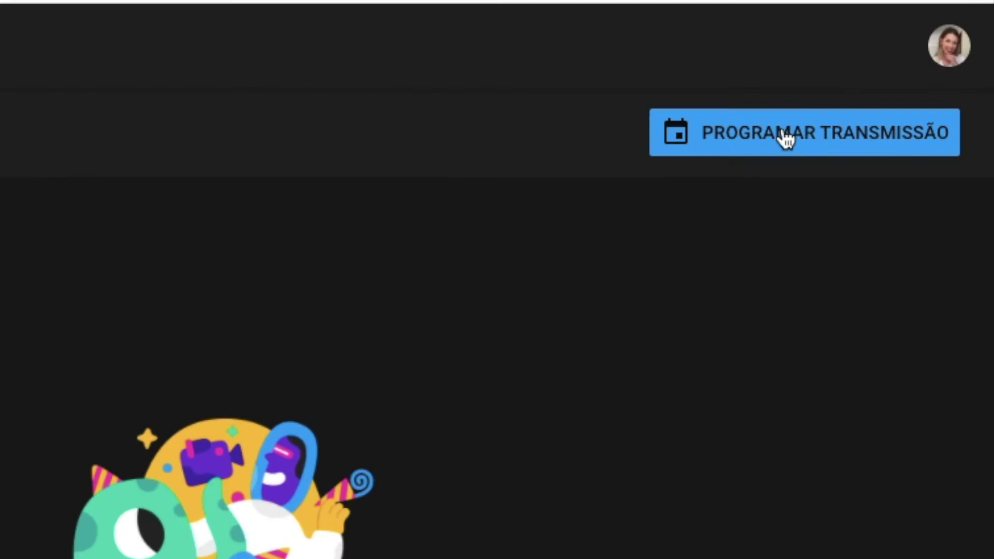
click(786, 139)
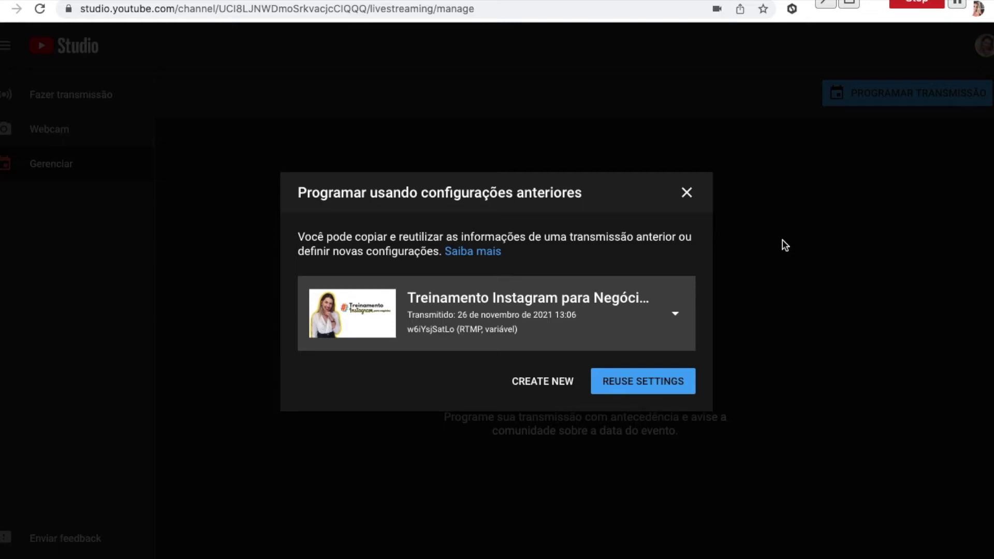
- Browse the previous streams whose settings can be reused, and create a new stream without reusing any
click(617, 299)
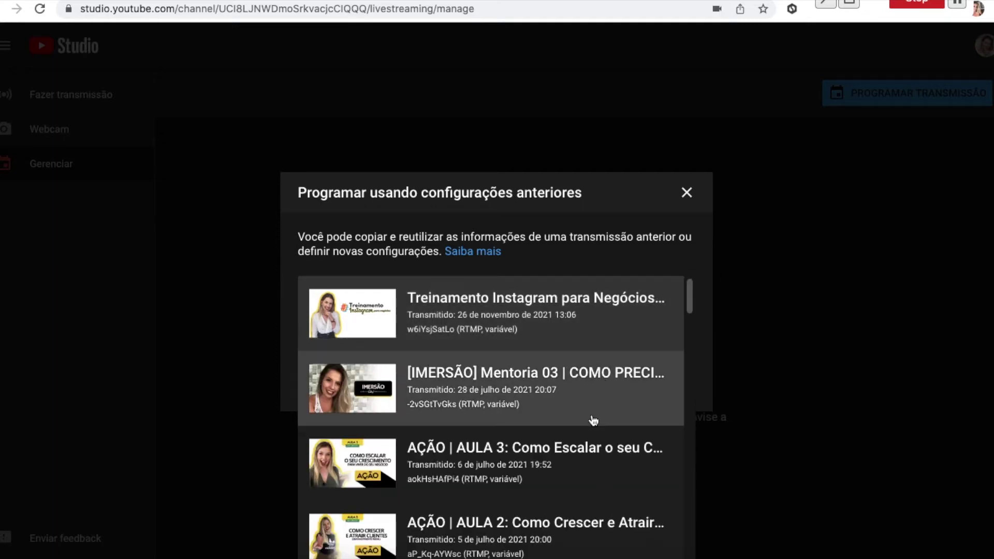
scroll(591, 418, down, 5)
scroll(593, 420, down, 9)
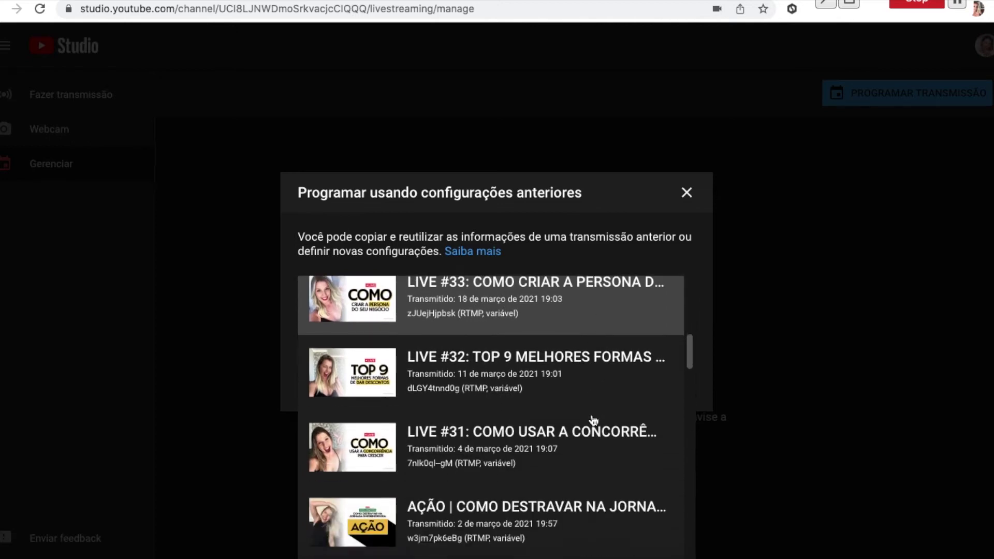
scroll(593, 420, up, 12)
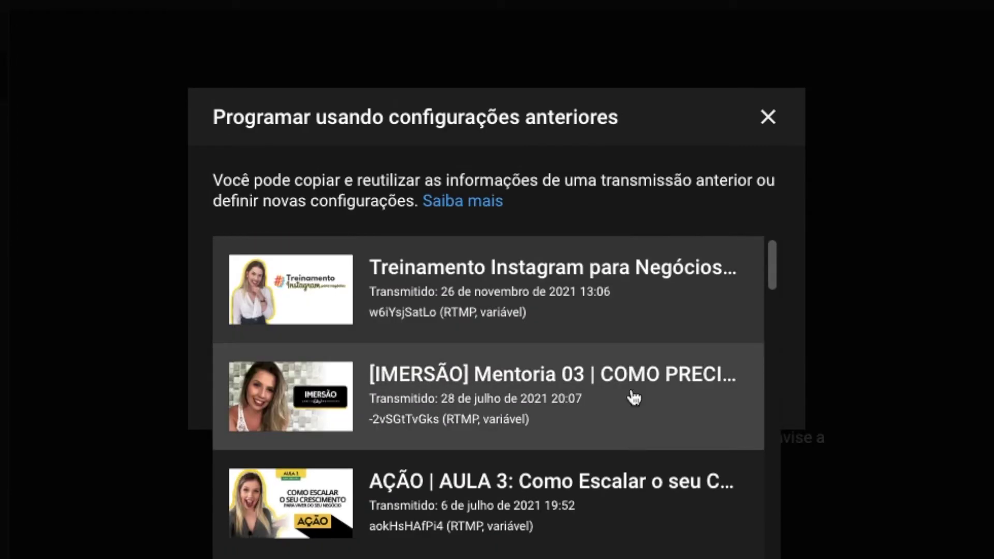
click(641, 173)
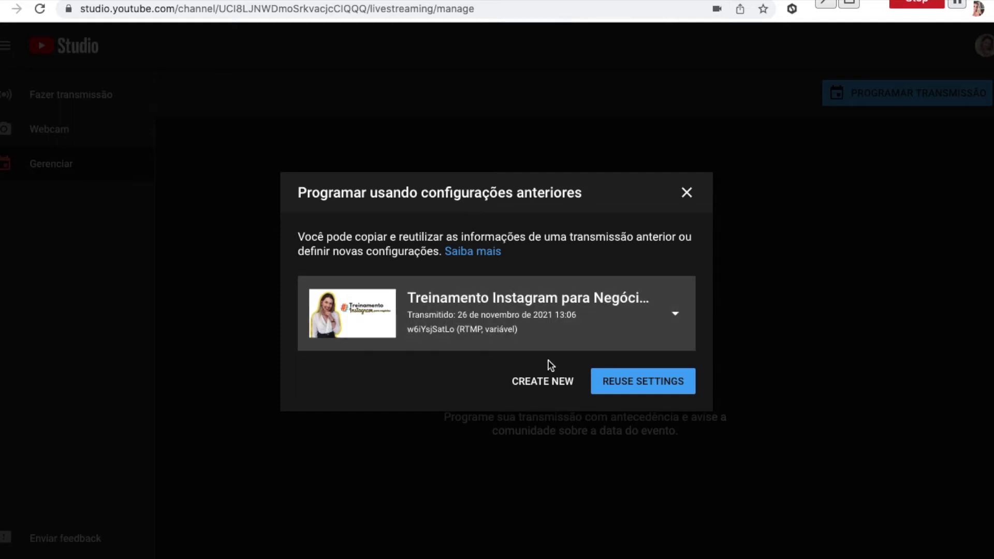
click(545, 383)
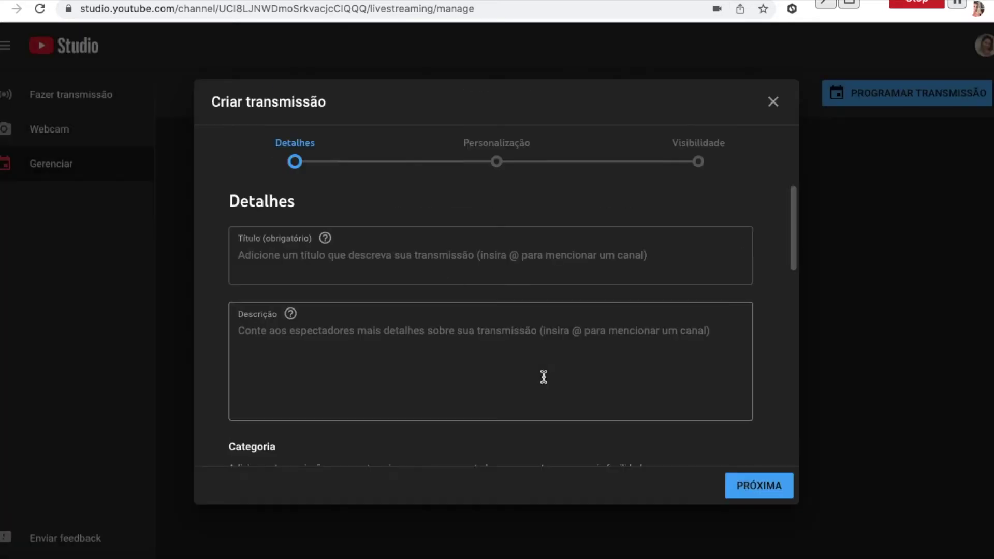
- Enter "LIVE TESTE PARA EMPREENDEDORAS" as the stream title and activate the description for writing
click(437, 264)
text(LIVE TE)
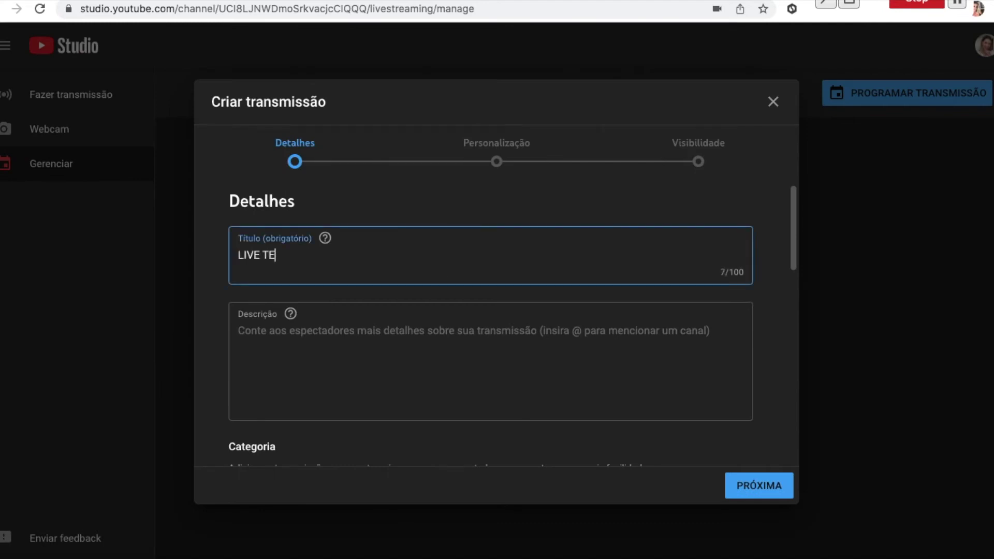
text(STE PARA EMPREENDEDORAS)
click(424, 352)
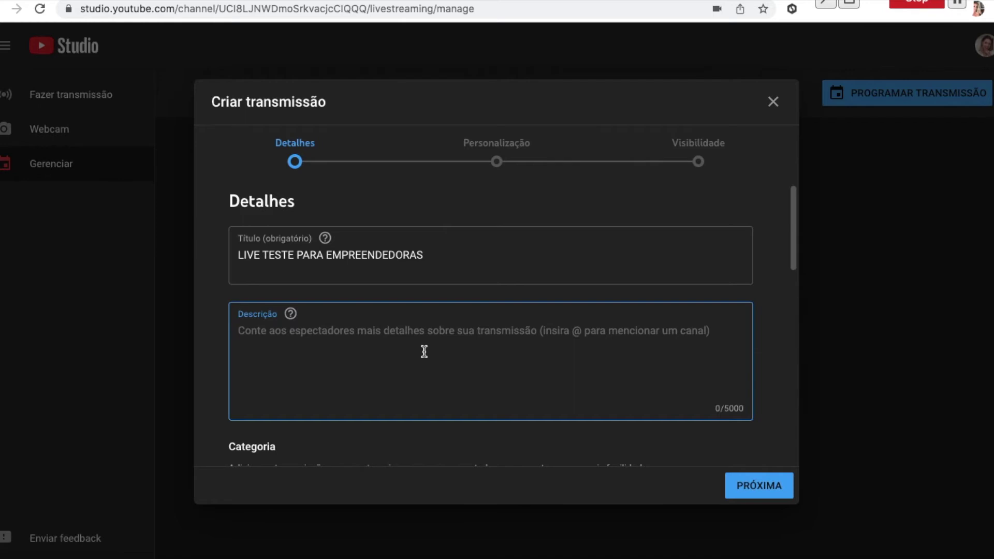
- Switch to Canva and download the thumbnail design from the CAPA YOUTUBE CW file
scroll(424, 352, down, 4)
click(426, 280)
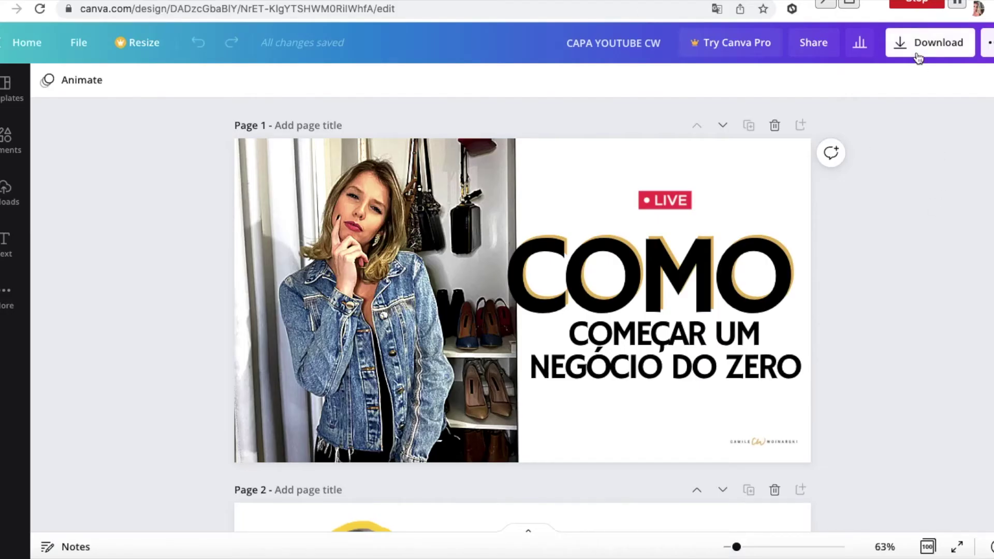
click(918, 56)
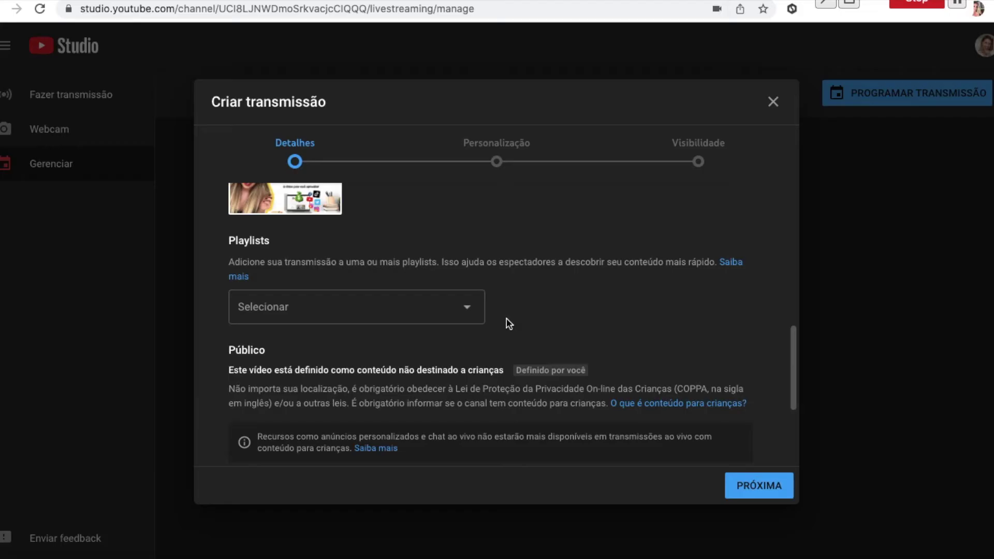
- Examine the playlists available for the stream and its audience setting without choosing a playlist
click(476, 318)
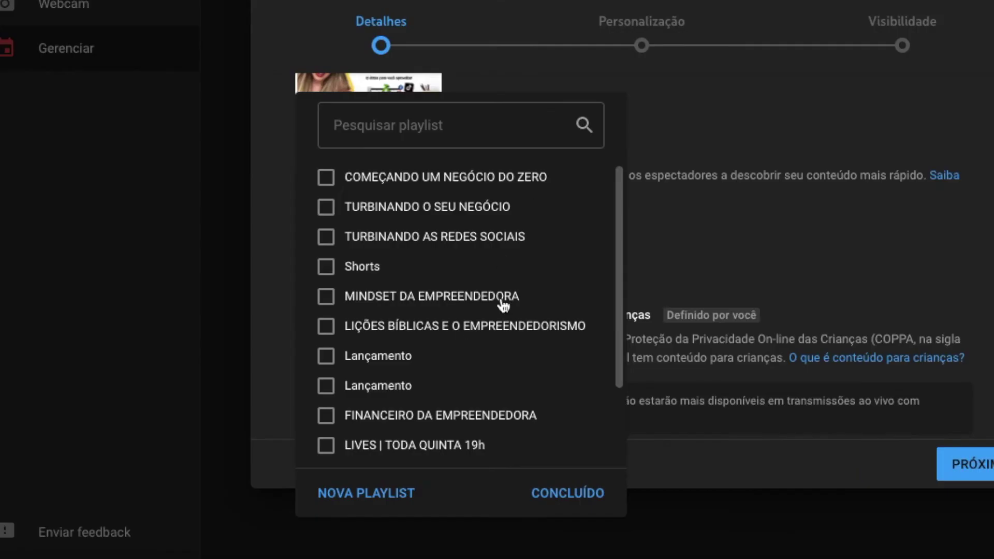
click(691, 215)
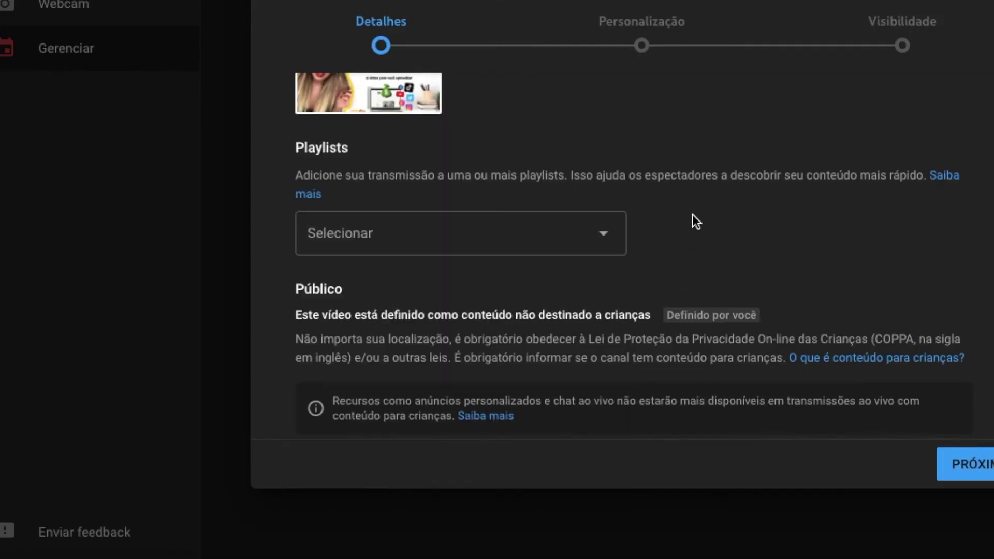
scroll(691, 214, down, 5)
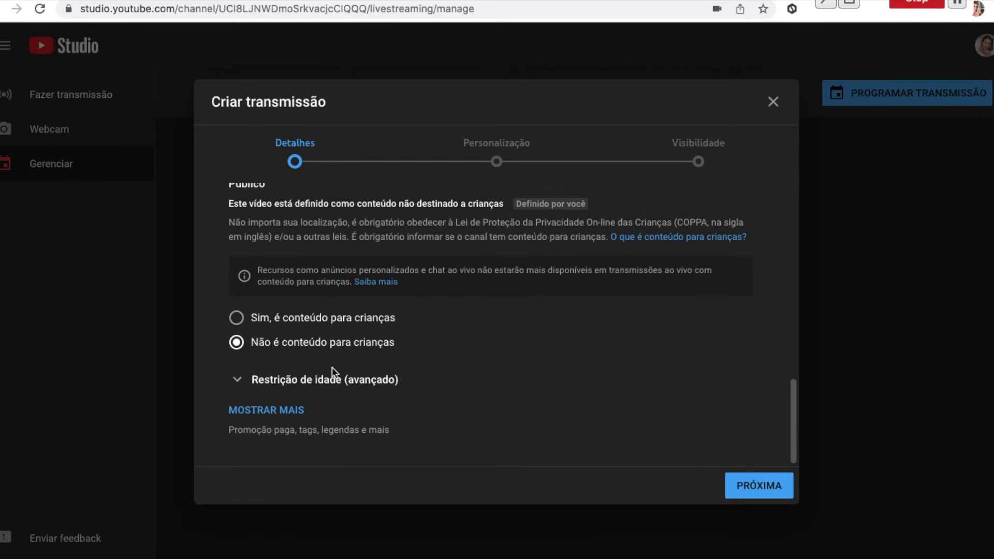
- Show the additional stream details and add the tags "CONTEÚDO SOBRE EMPREENDEDORISMO" and "MULHER EMPREENDEDORA"
click(266, 410)
scroll(446, 386, down, 3)
scroll(446, 390, down, 8)
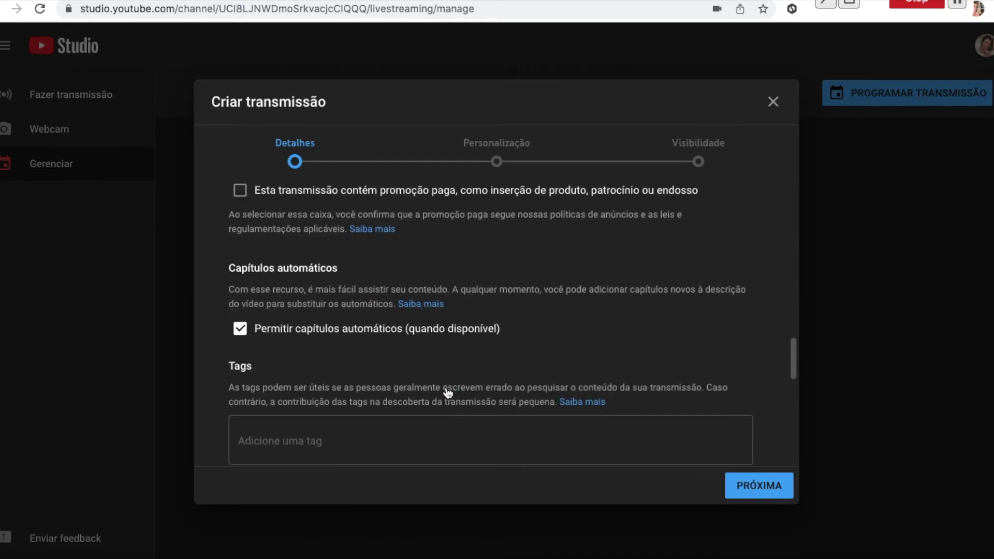
scroll(443, 390, up, 2)
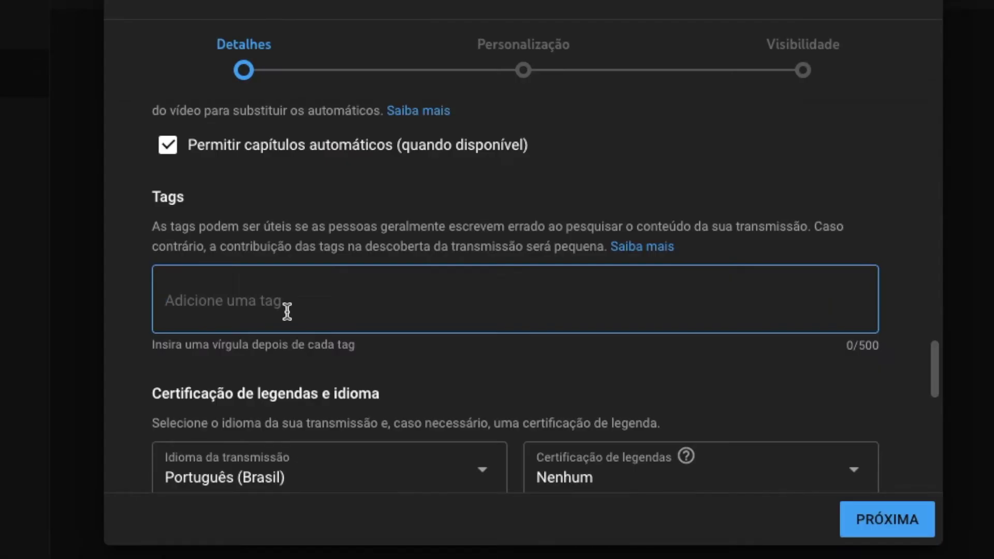
text(CONTE)
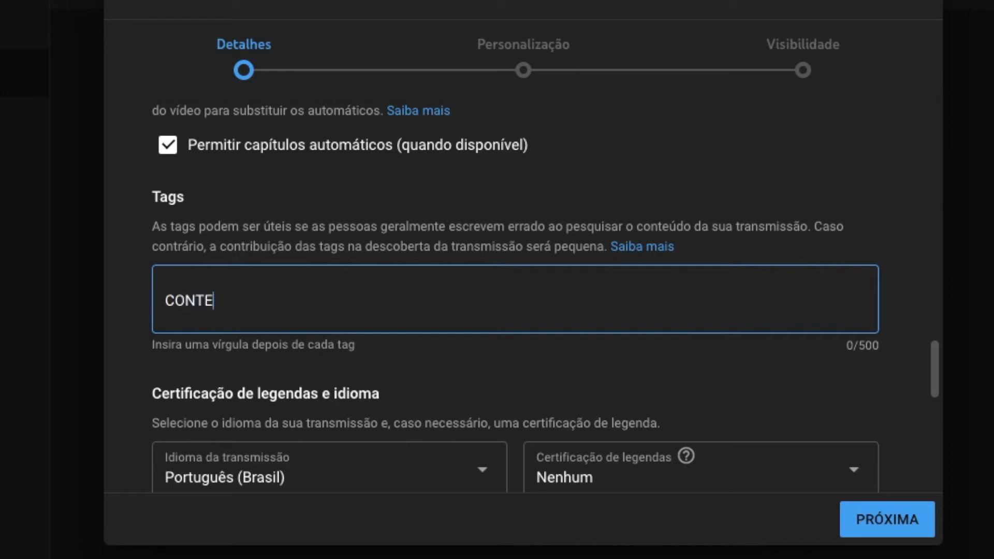
text(ÚDO SOBRE EMPREENDEDORISMO,MU)
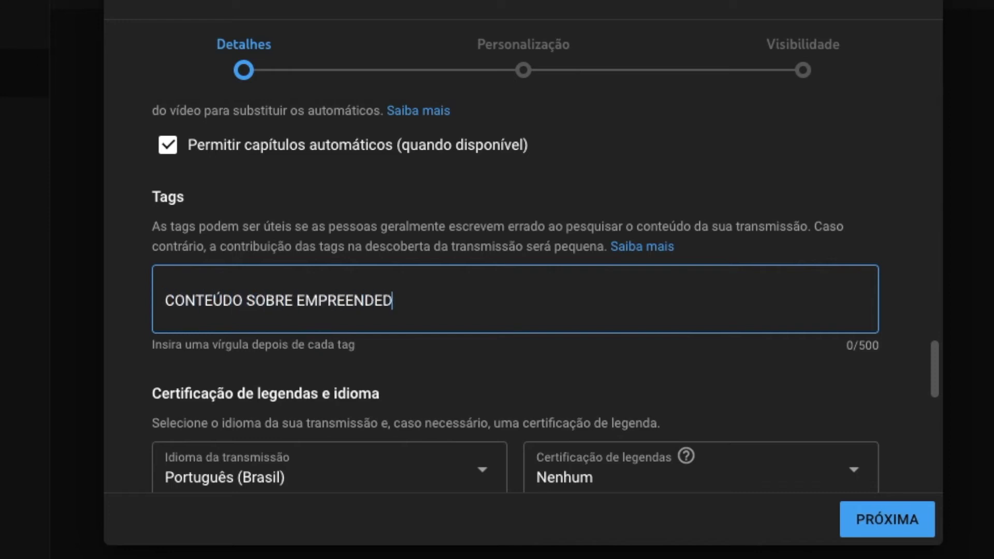
text(LHER EMPREENDEDORA,)
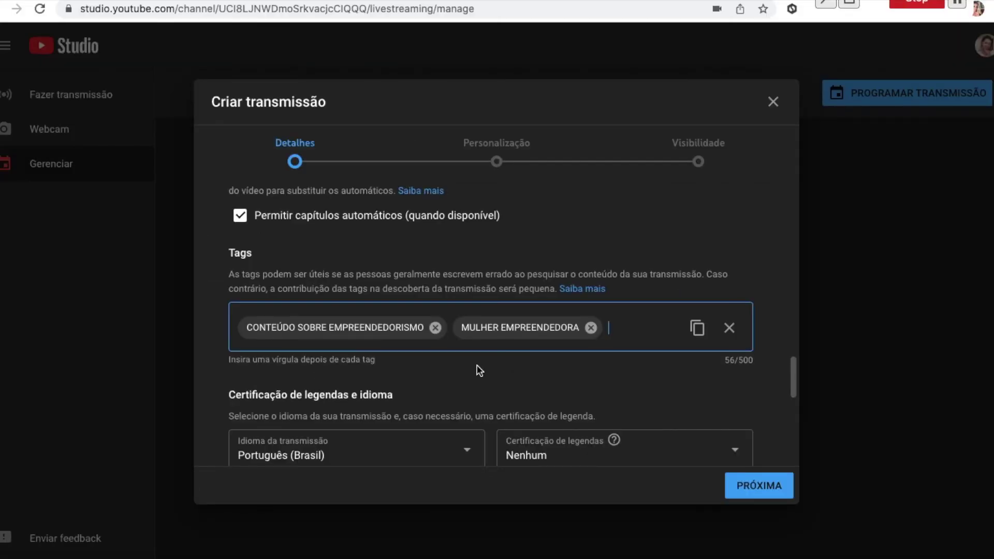
- Review the language, recording location, licence and comment settings, and continue to the Personalização stage
scroll(602, 398, down, 4)
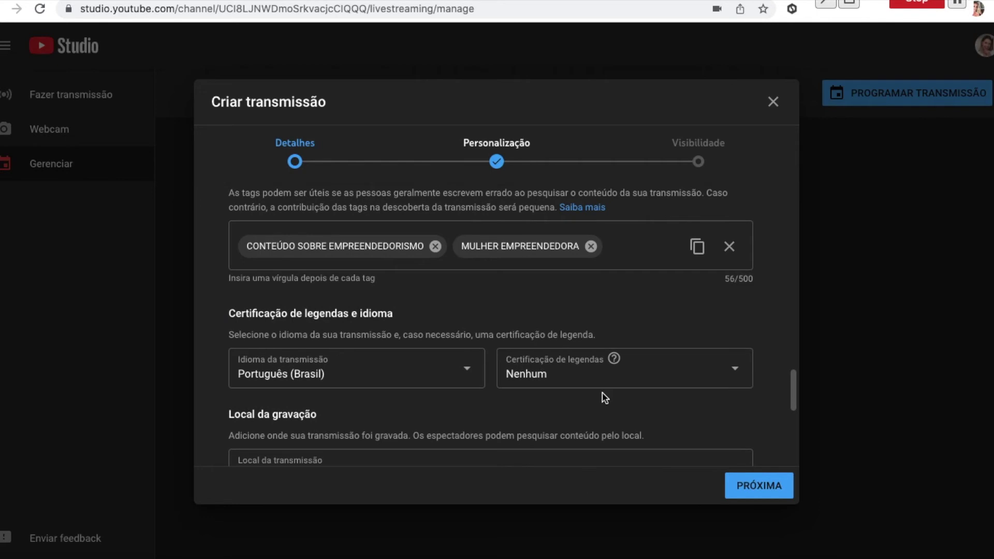
scroll(604, 397, down, 4)
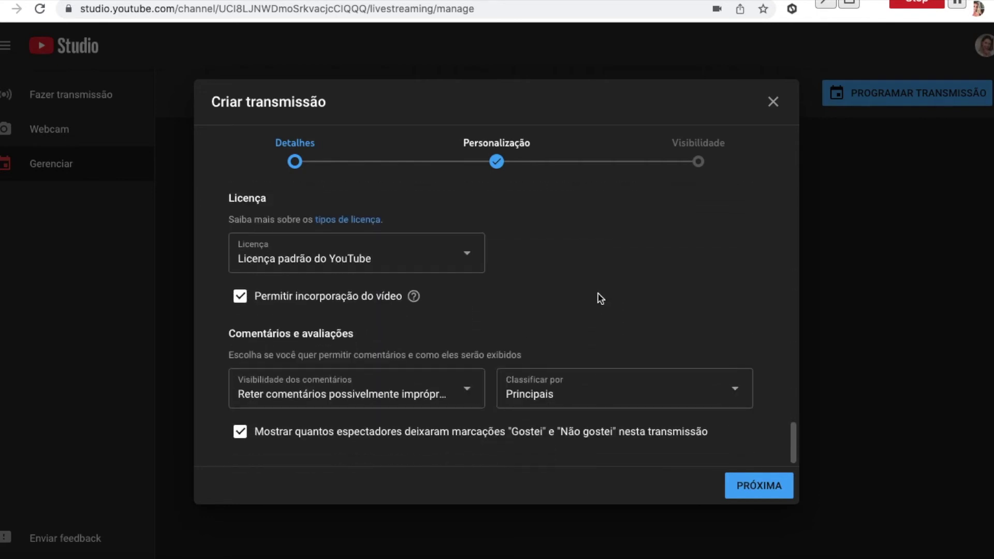
scroll(600, 299, up, 5)
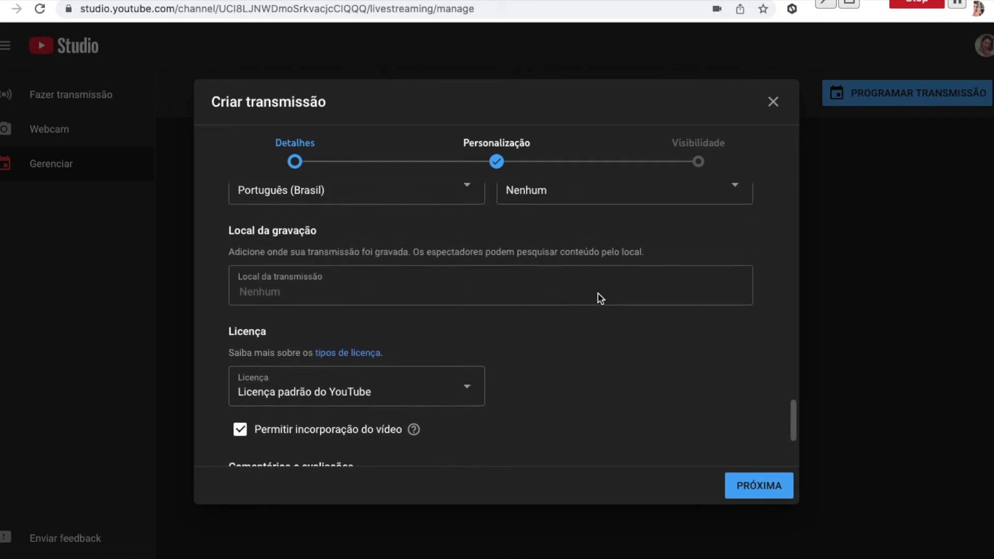
scroll(600, 299, up, 2)
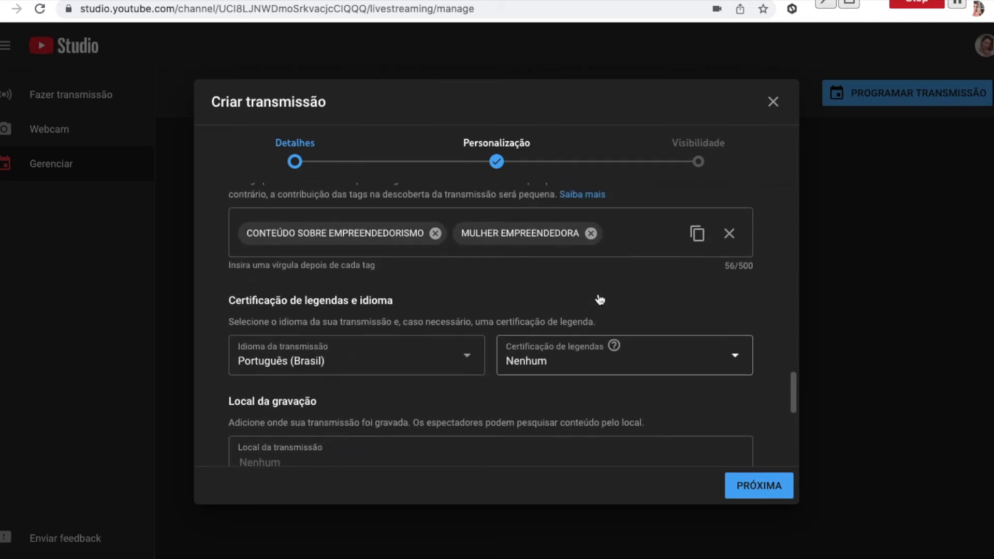
scroll(600, 299, up, 2)
scroll(600, 298, up, 4)
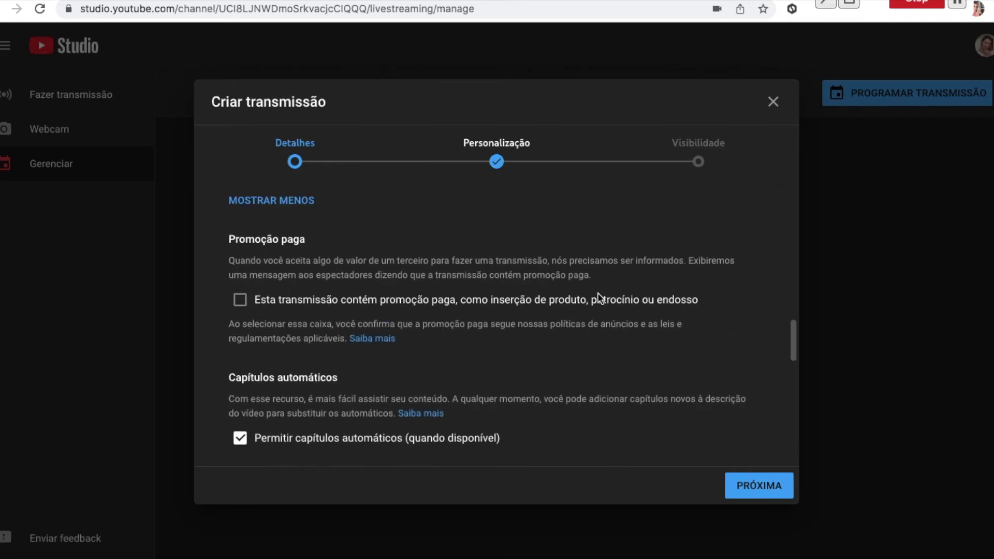
click(758, 487)
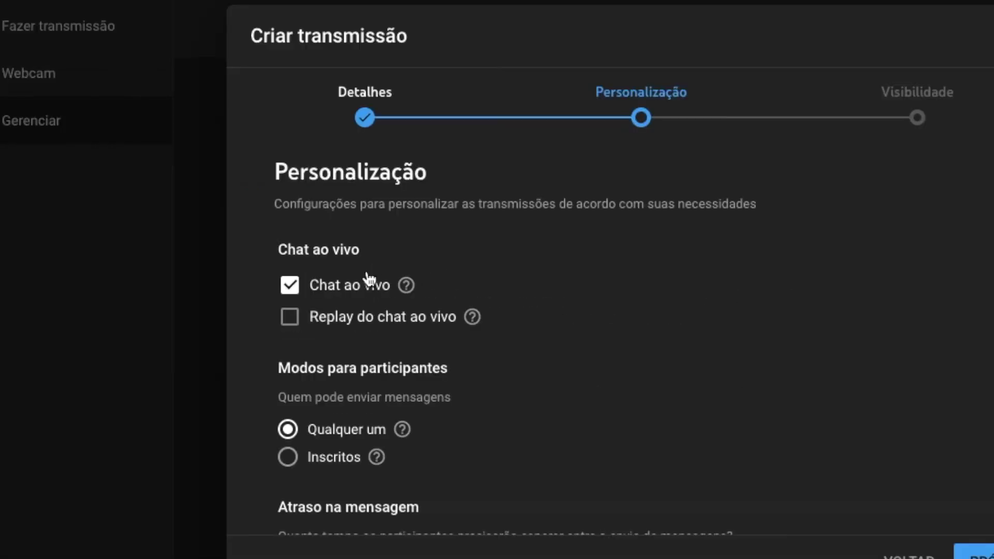
- Review the live chat, participant and message delay options, and continue to the Visibilidade stage
scroll(375, 338, down, 3)
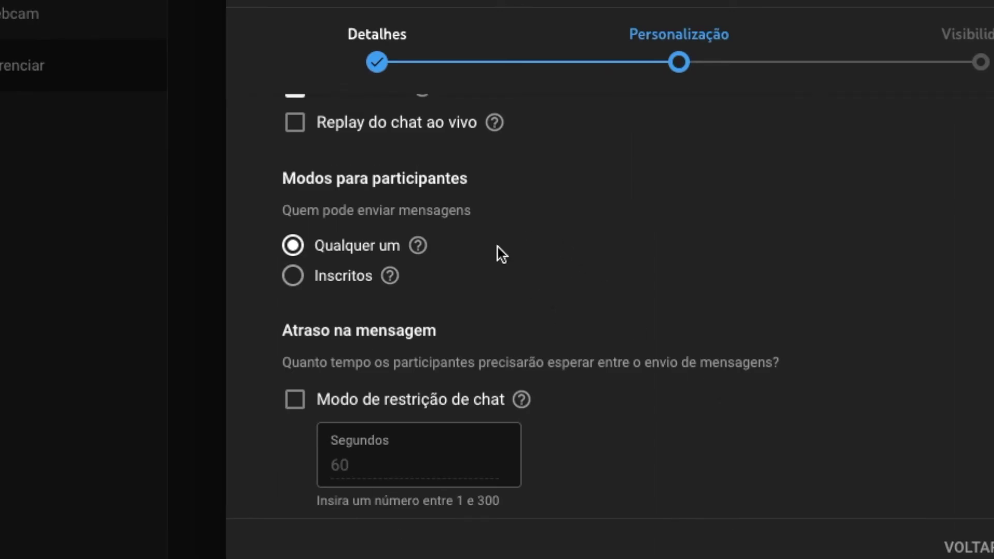
scroll(498, 247, up, 1)
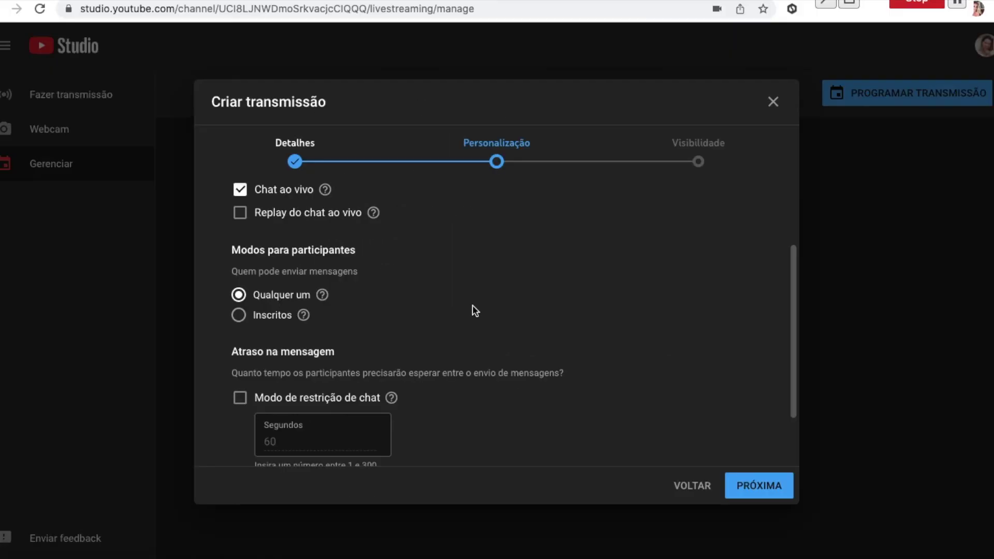
click(756, 480)
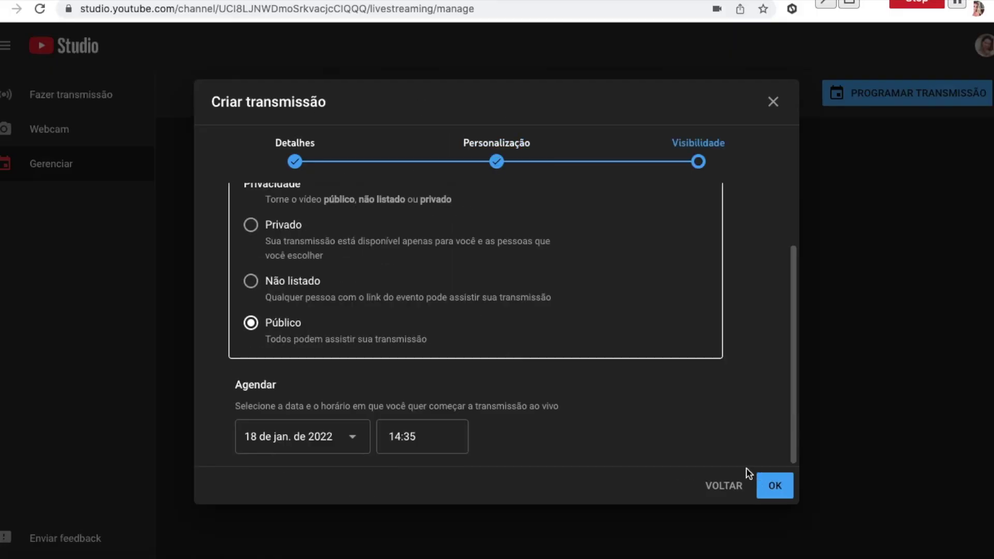
scroll(699, 354, up, 2)
scroll(701, 355, down, 2)
scroll(702, 355, up, 2)
scroll(702, 355, down, 2)
scroll(701, 355, up, 2)
scroll(701, 355, down, 2)
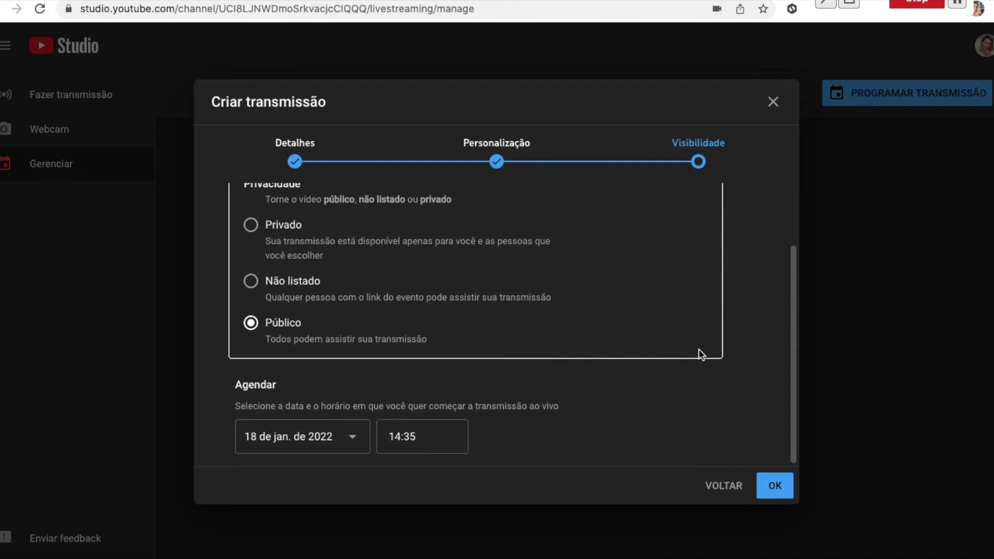
- Try the Não listado privacy option for the stream and return the privacy to Público
scroll(599, 241, up, 1)
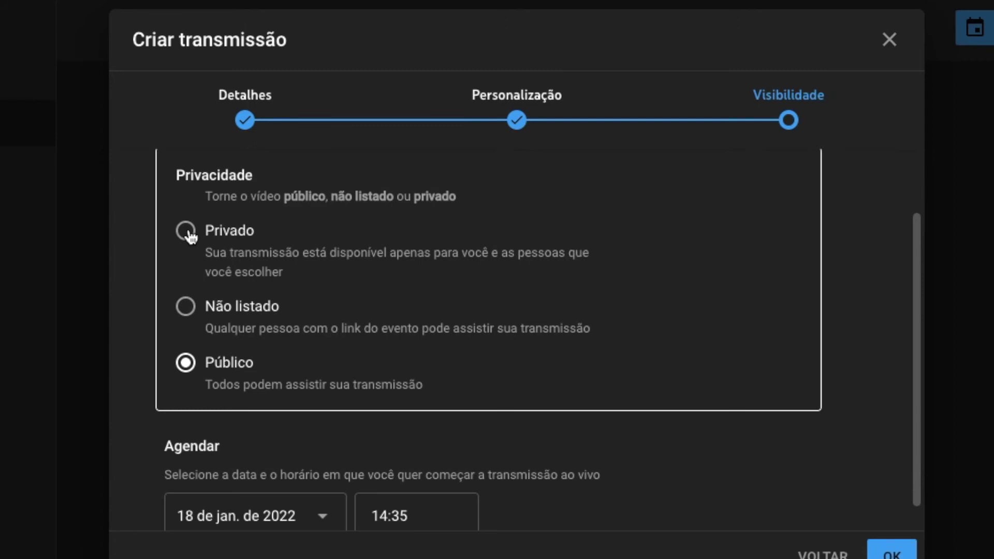
click(189, 311)
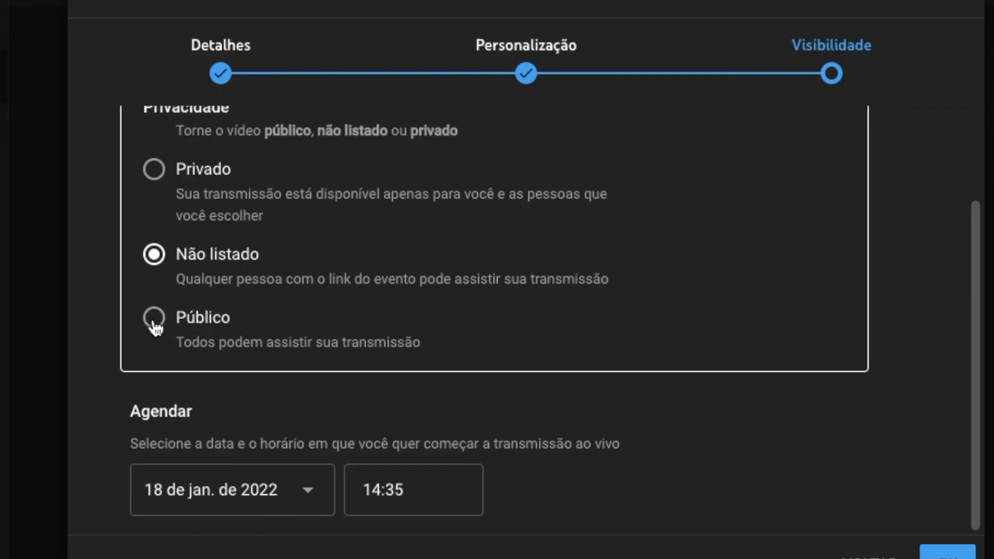
click(251, 341)
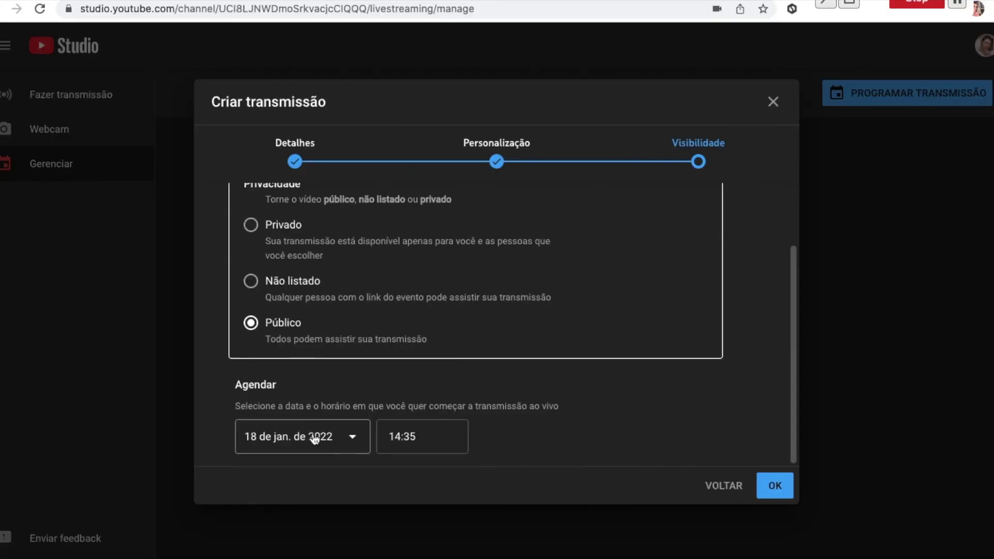
- Set the scheduled stream date to 20 January 2022
click(351, 438)
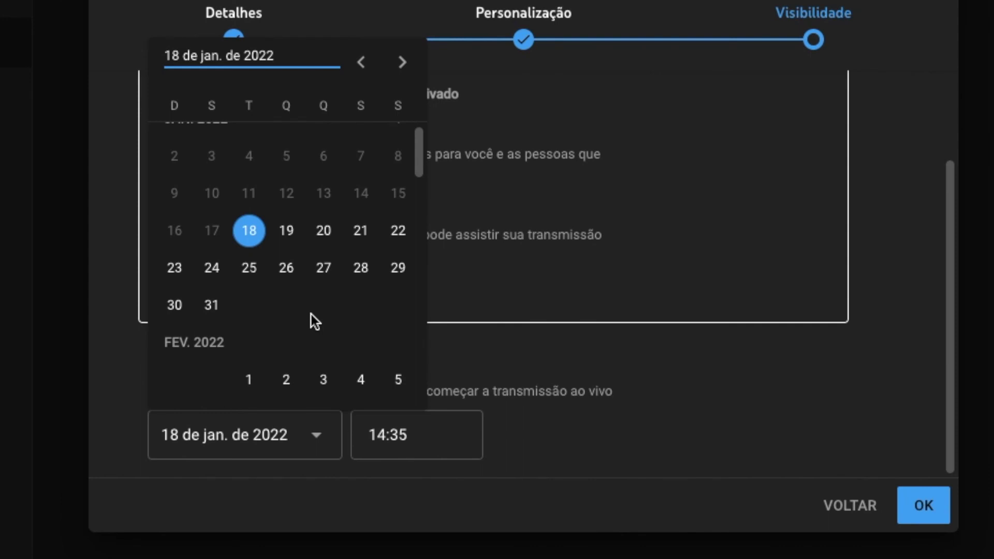
click(326, 238)
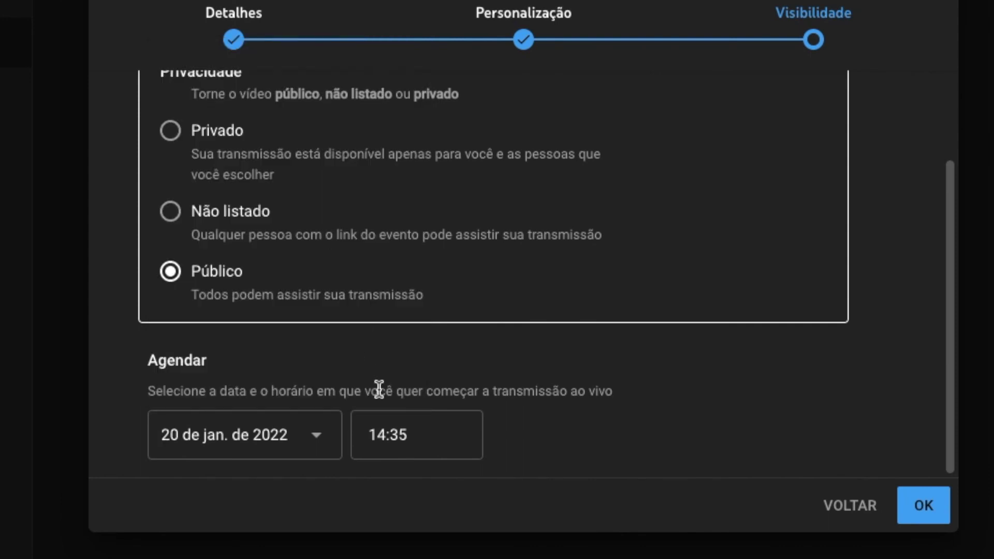
- Set the stream's start time to 19:00 and privacy to Não listado, and finish creating the scheduled stream
click(372, 444)
scroll(406, 243, down, 8)
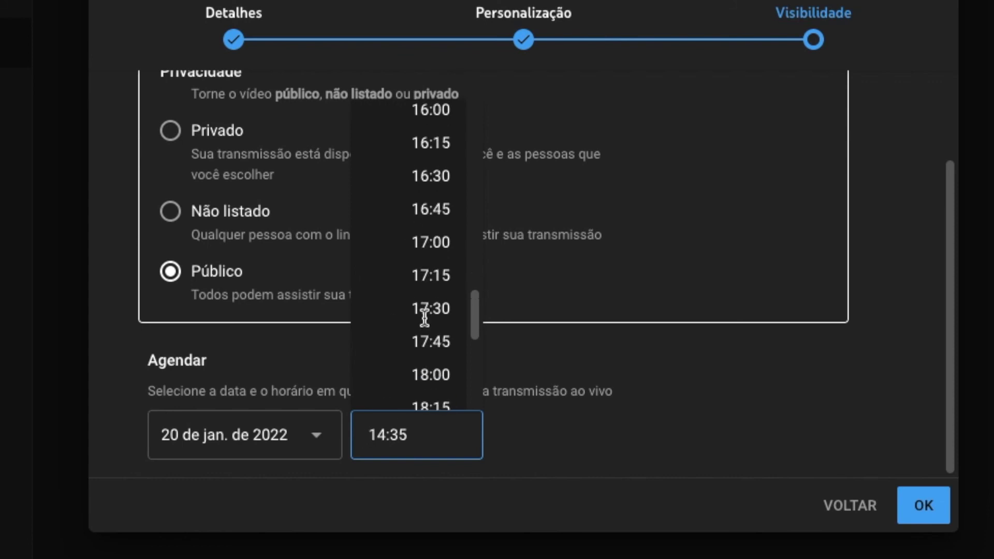
click(417, 304)
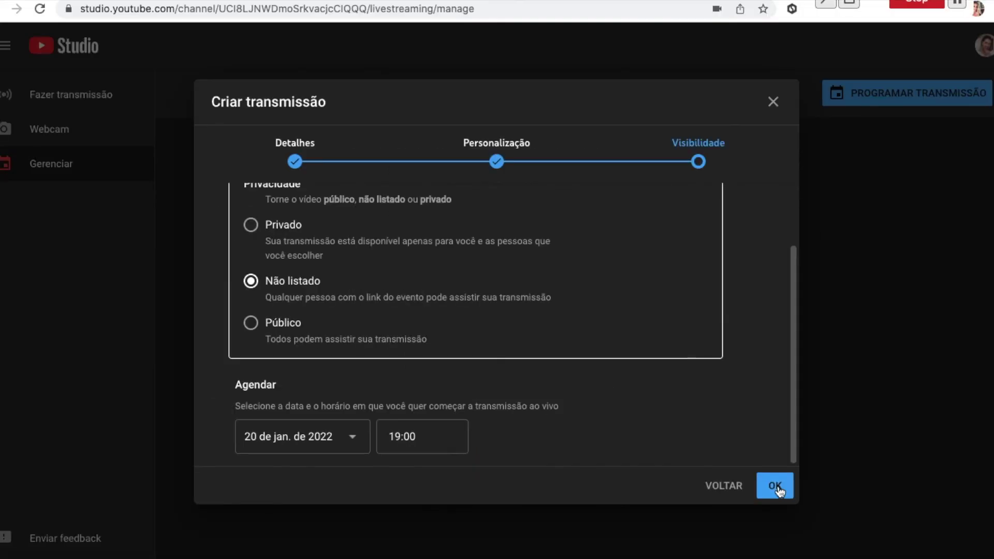
click(776, 486)
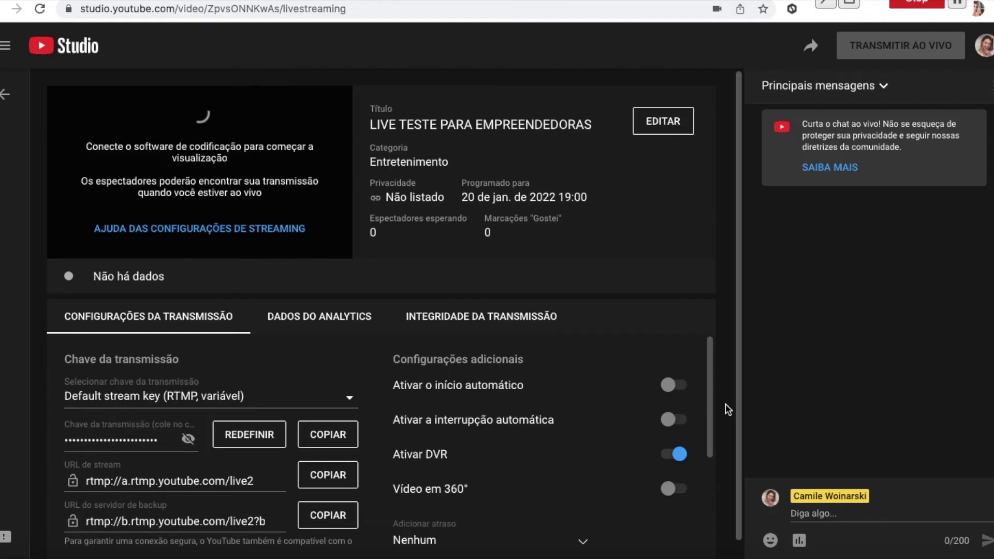
- Open the sharing options for the scheduled live stream and copy its video link
scroll(727, 409, down, 1)
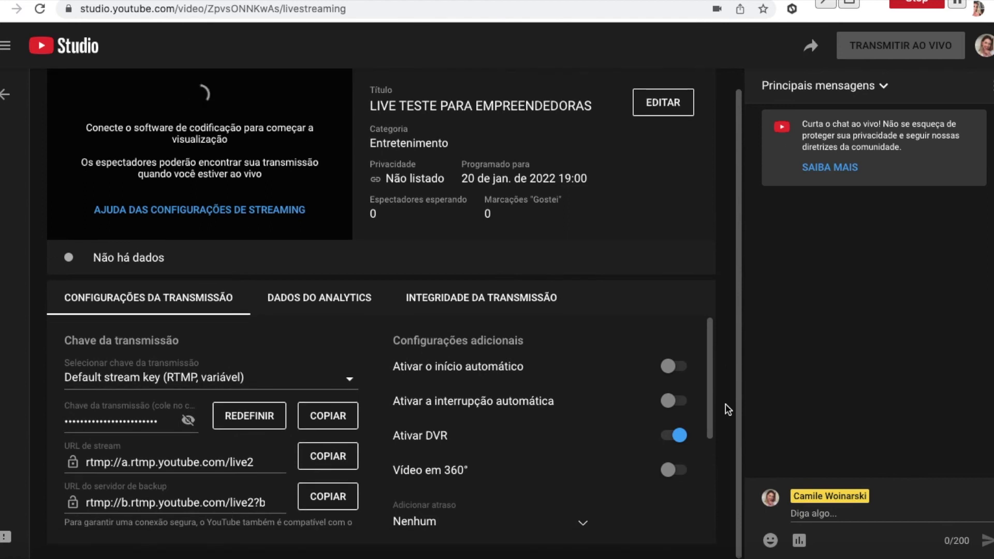
scroll(736, 162, up, 1)
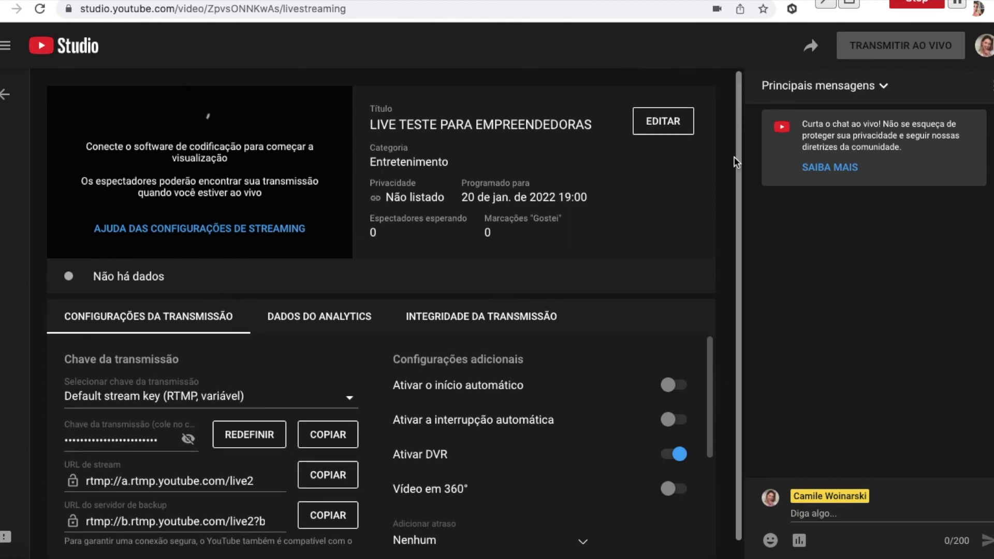
click(812, 45)
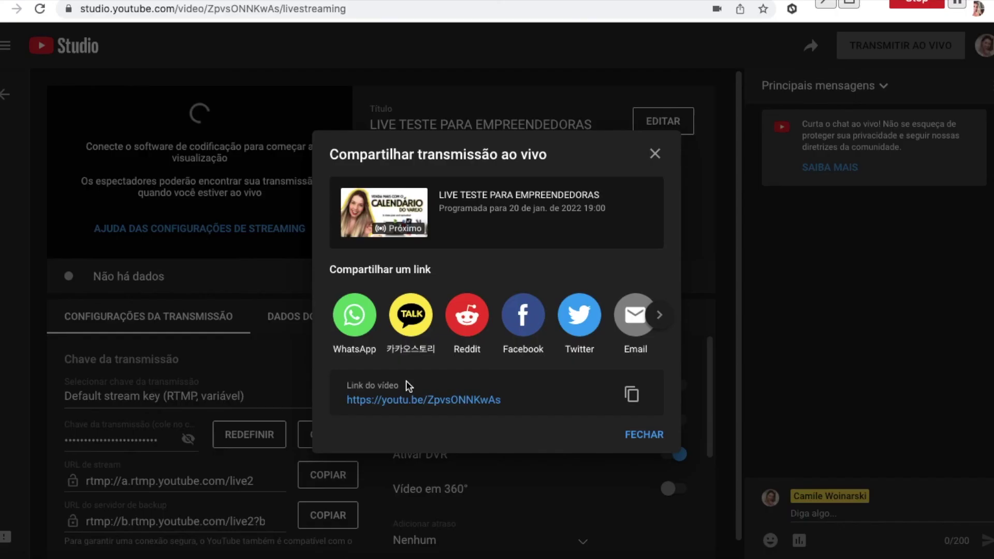
click(627, 396)
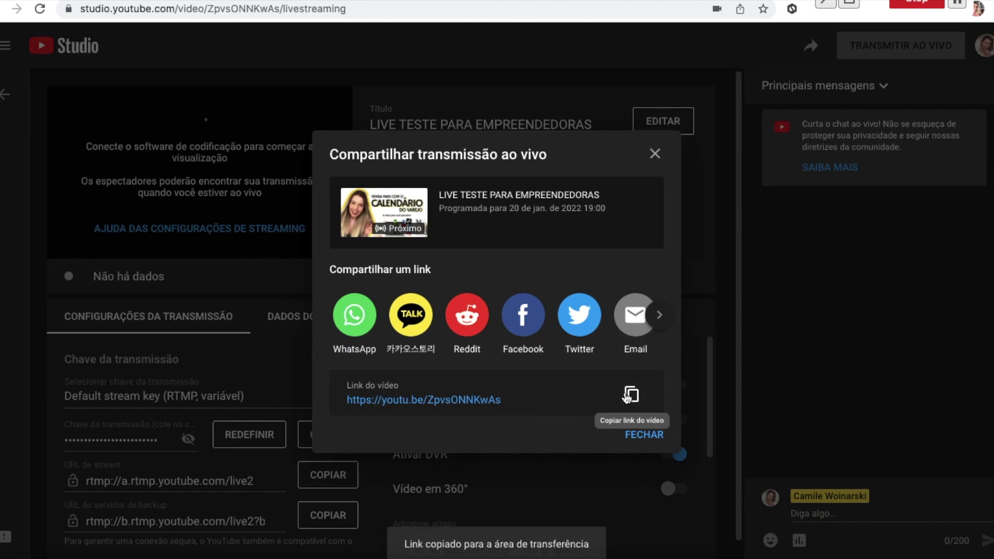